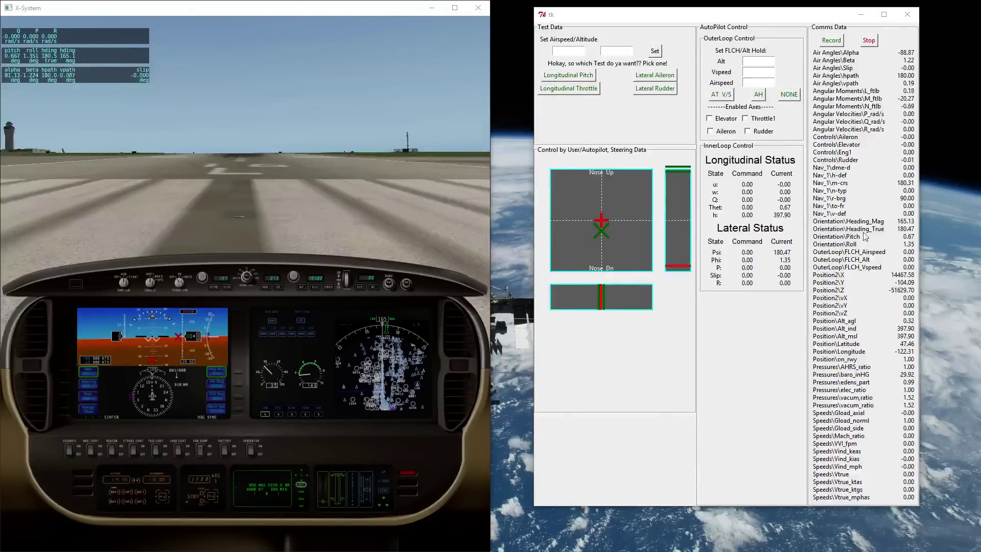
# Step: Set the outer-loop hold targets to altitude 5000, vertical speed 1000 and airspeed 180
pyautogui.click(764, 61)
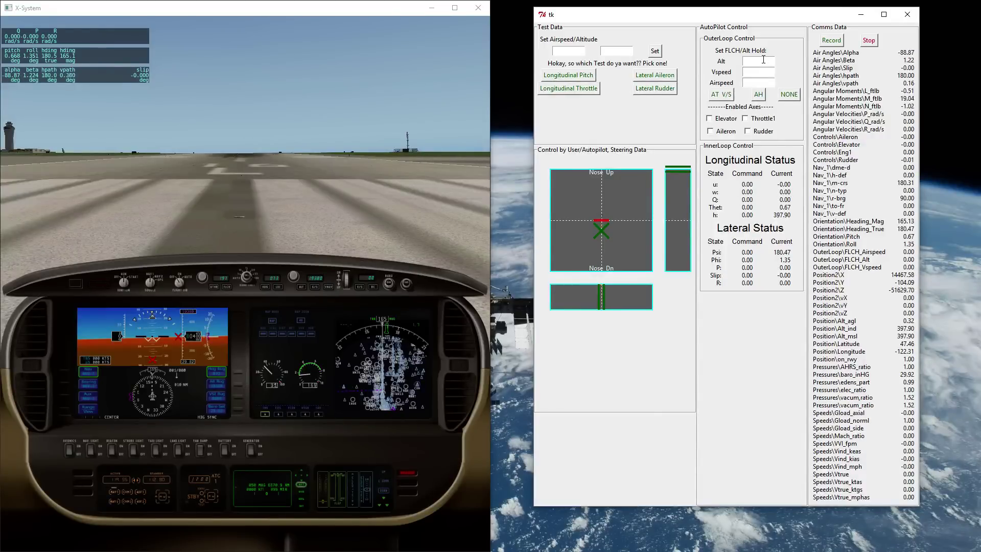
pyautogui.write('5000')
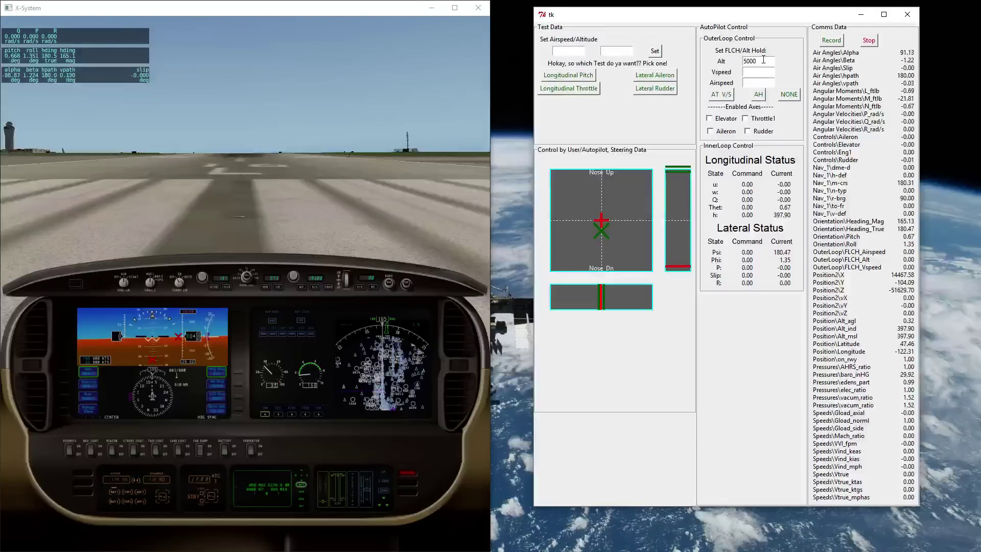
pyautogui.click(762, 75)
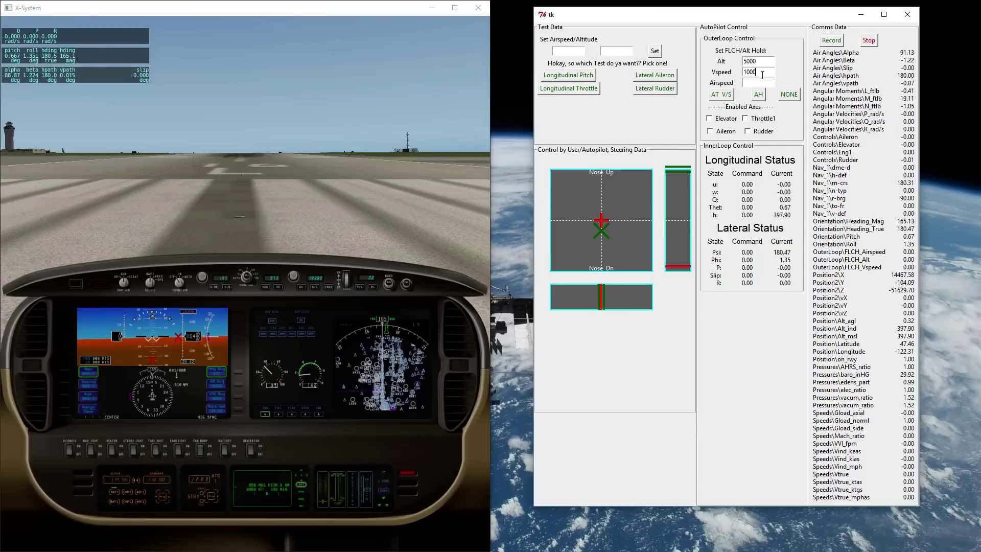
pyautogui.click(767, 84)
pyautogui.write('180')
# Step: Start recording the flight data and engage the AT V/S autopilot mode once the aircraft is airborne
pyautogui.click(830, 43)
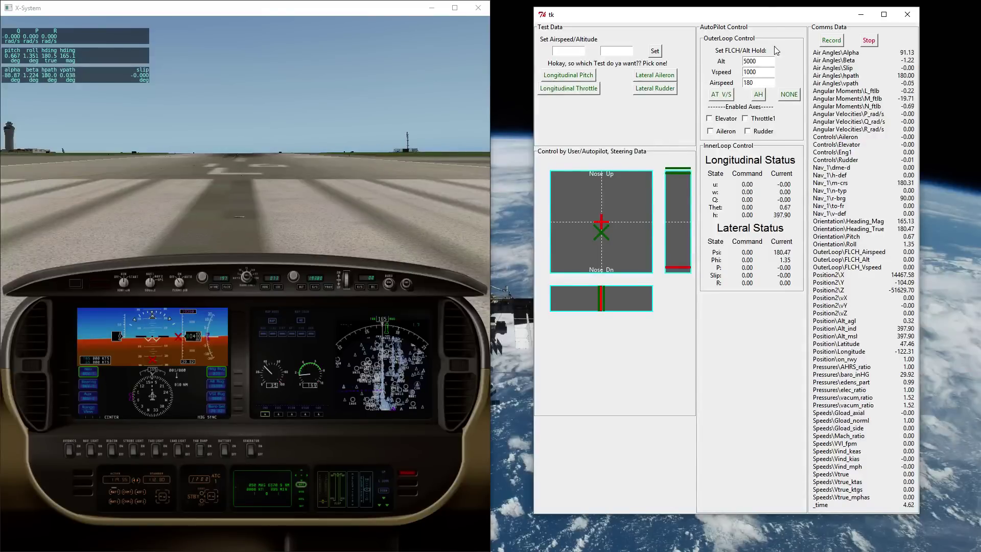
pyautogui.click(266, 174)
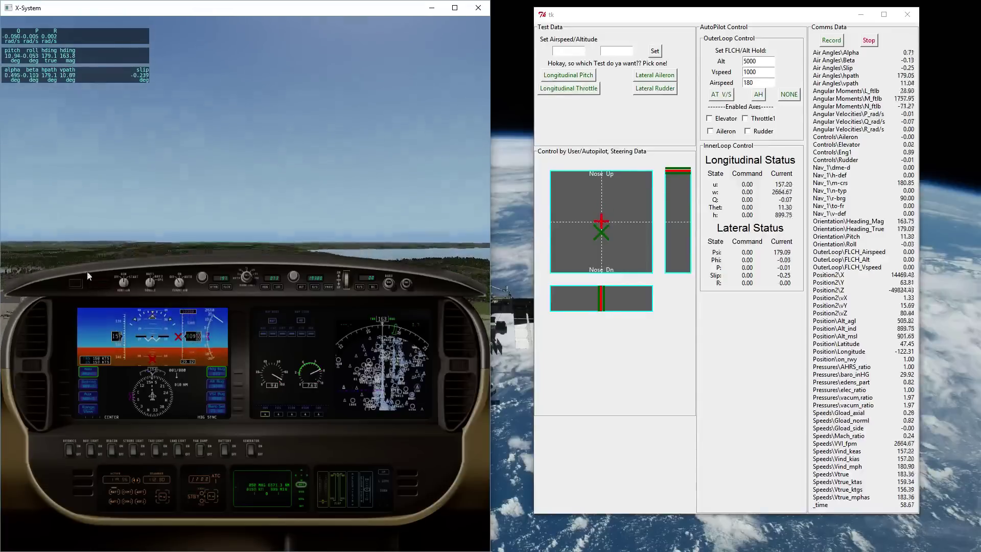
pyautogui.click(719, 97)
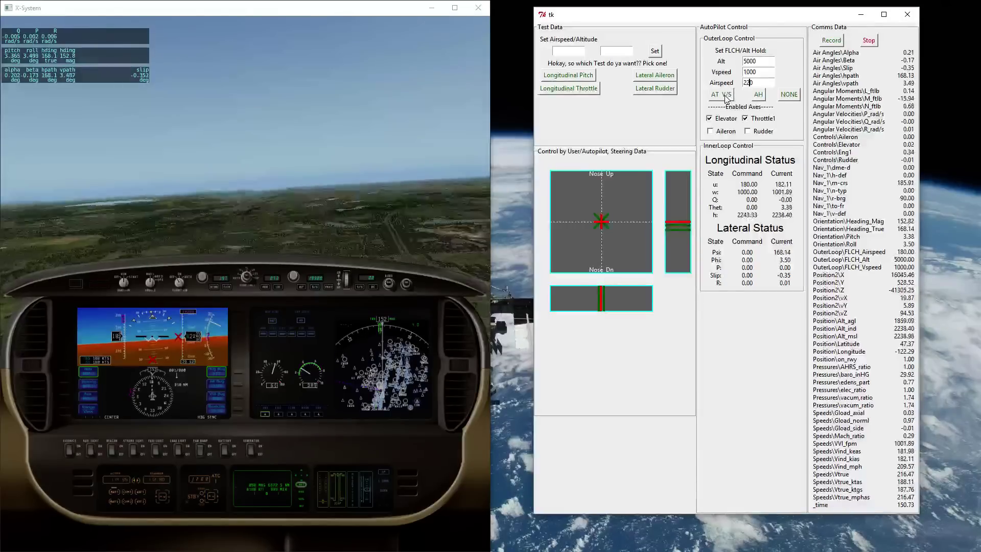
# Step: Set the target airspeed to 220 and apply it with the AT V/S mode
pyautogui.click(726, 99)
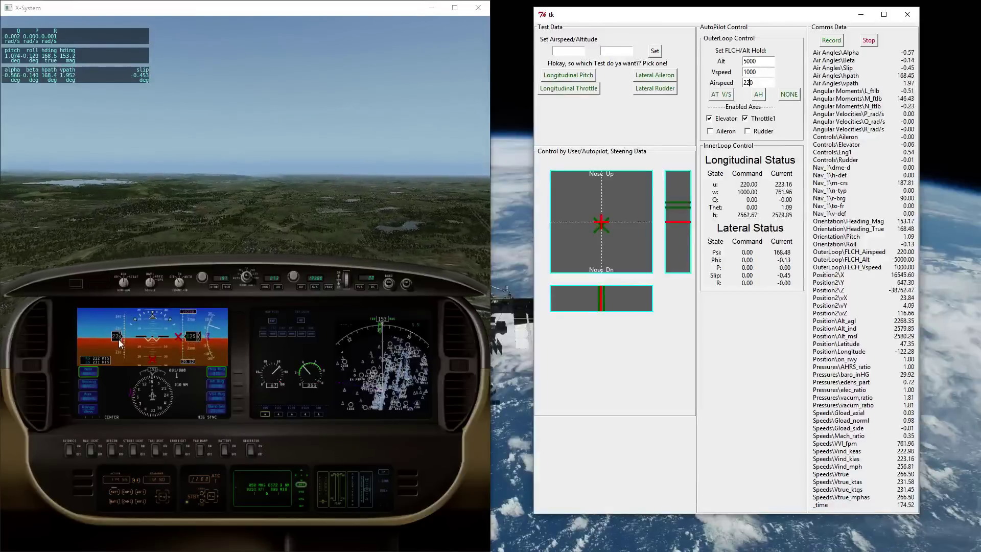
pyautogui.click(779, 155)
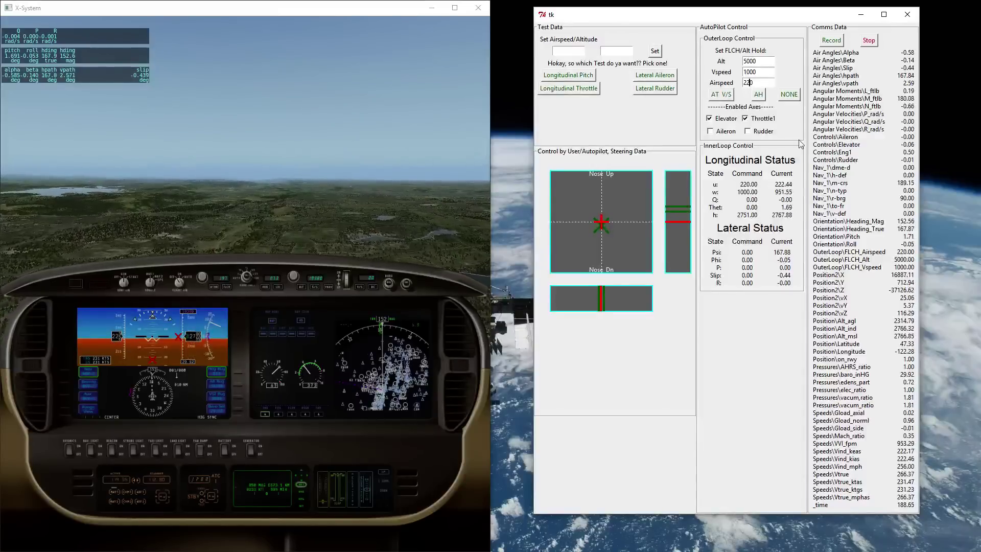
# Step: Set the target vertical speed to 2000 and apply it with the AT V/S mode
pyautogui.click(748, 72)
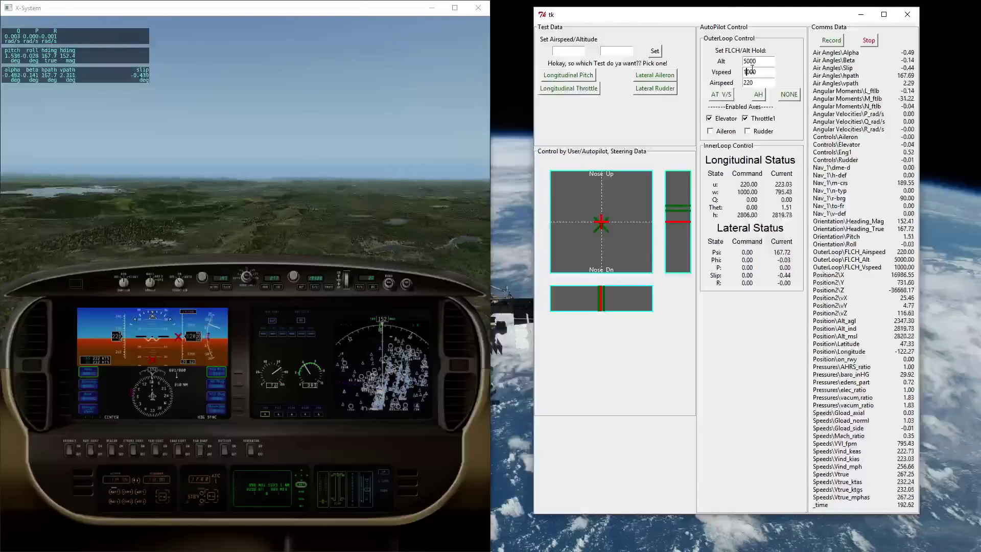
pyautogui.press('BackSpace')
pyautogui.write('2')
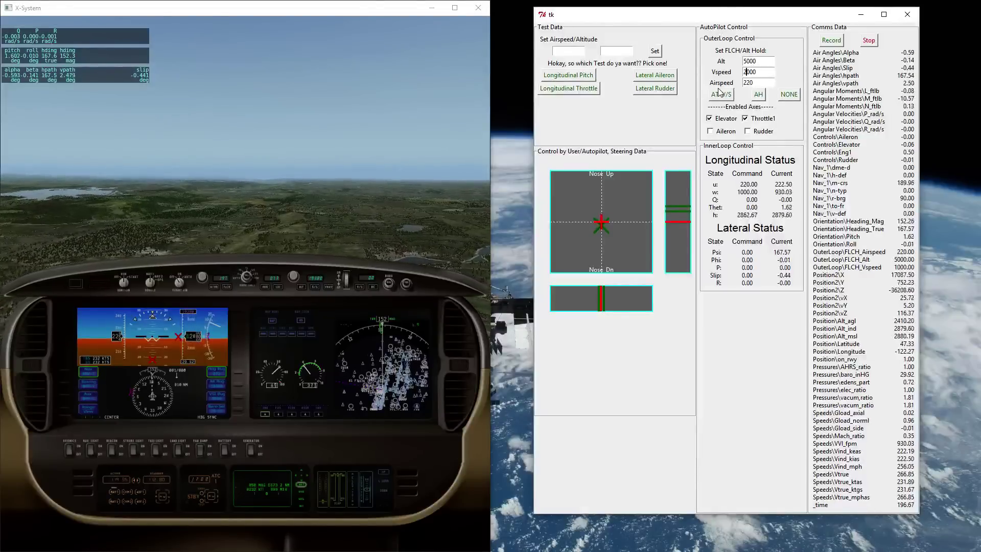
pyautogui.click(742, 83)
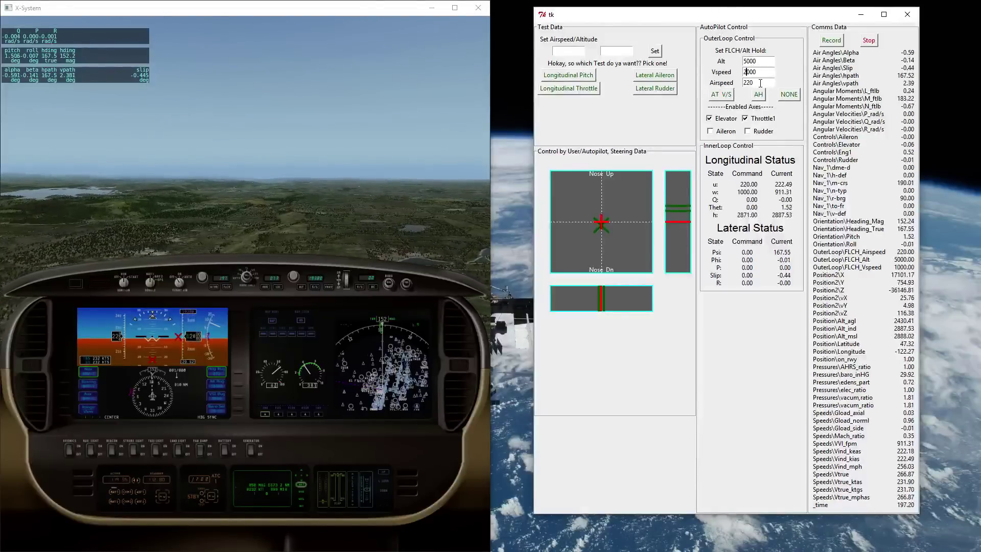
pyautogui.click(727, 95)
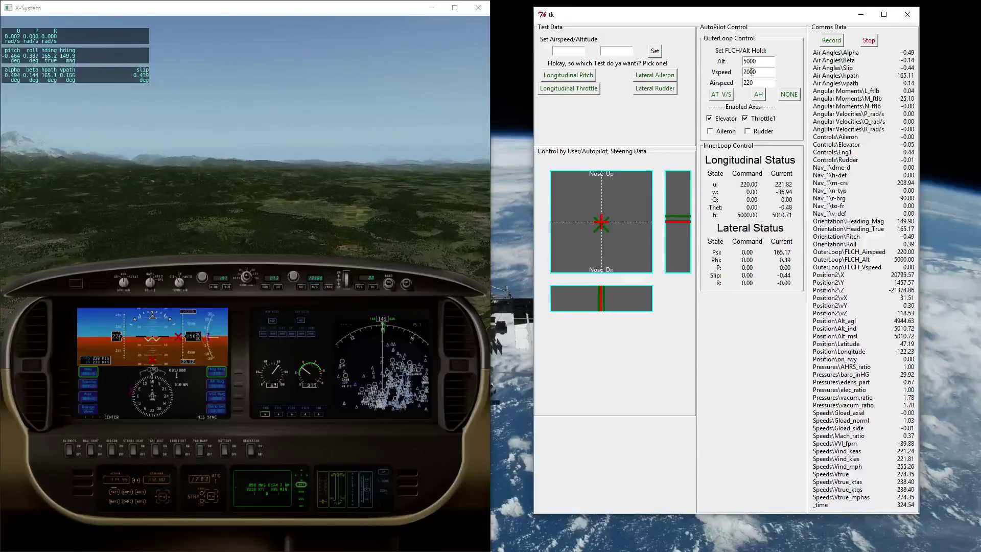
# Step: Set the target airspeed to 180 and engage the AH altitude-hold mode
pyautogui.press('BackSpace')
pyautogui.press('BackSpace')
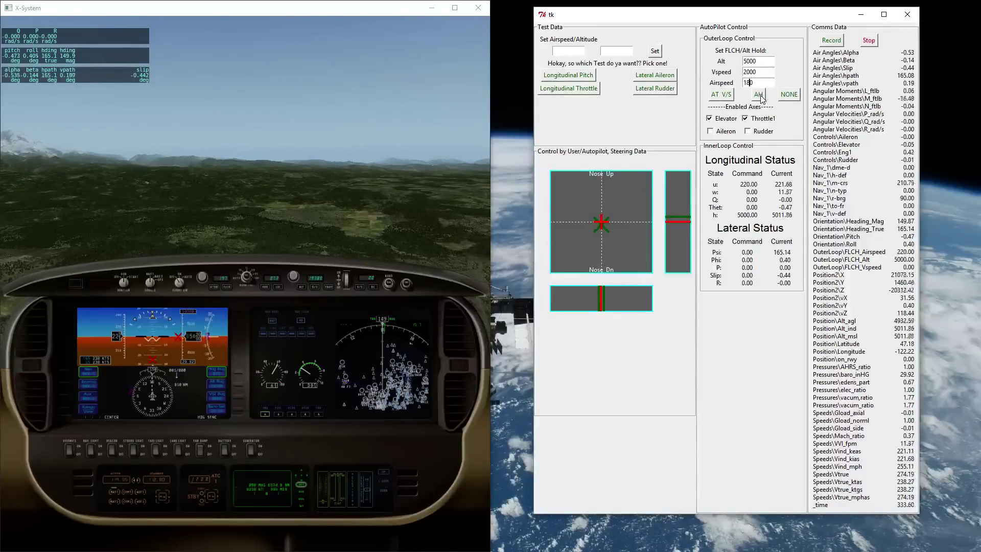
pyautogui.click(760, 95)
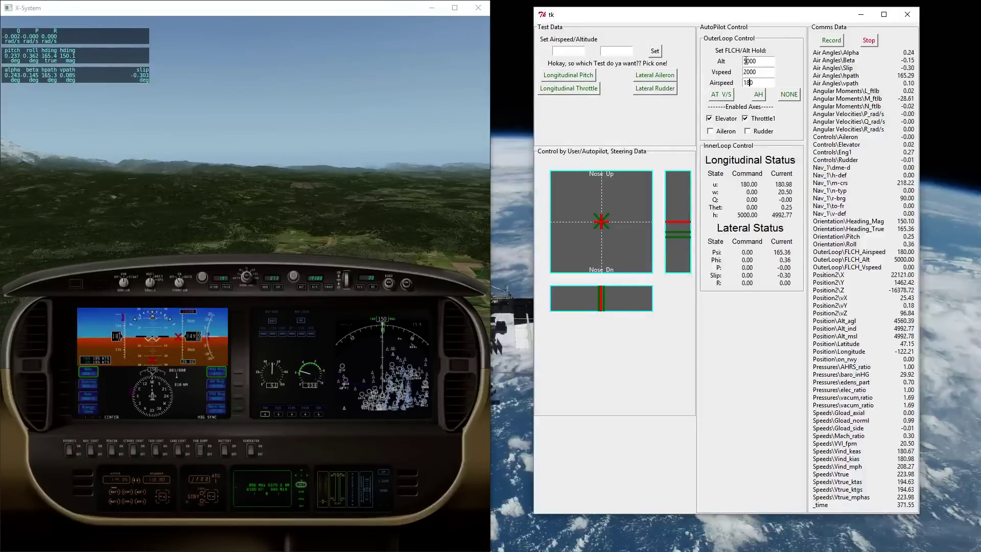
# Step: Set the vertical speed to 1000 and the altitude to 4000, and engage the AT V/S mode for the descent
pyautogui.click(746, 71)
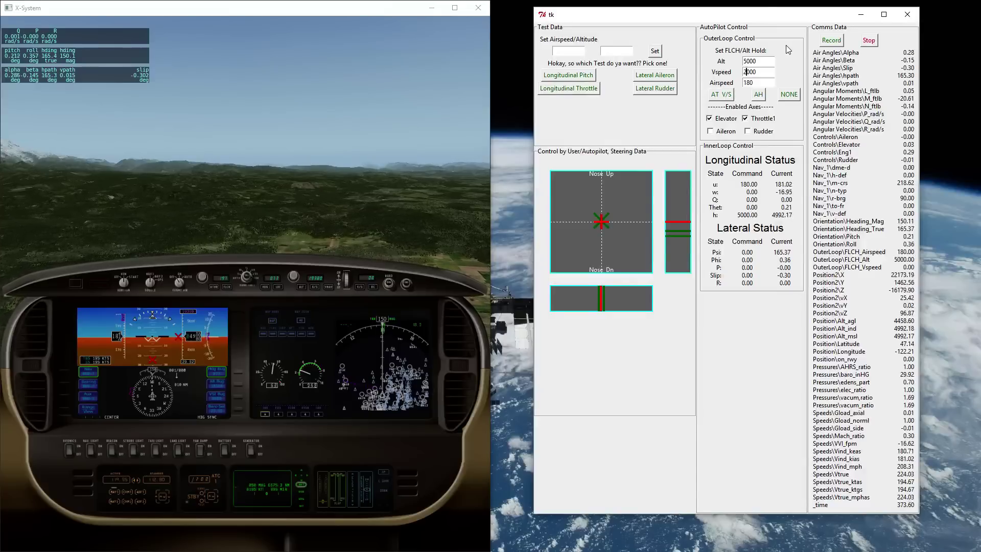
pyautogui.press('BackSpace')
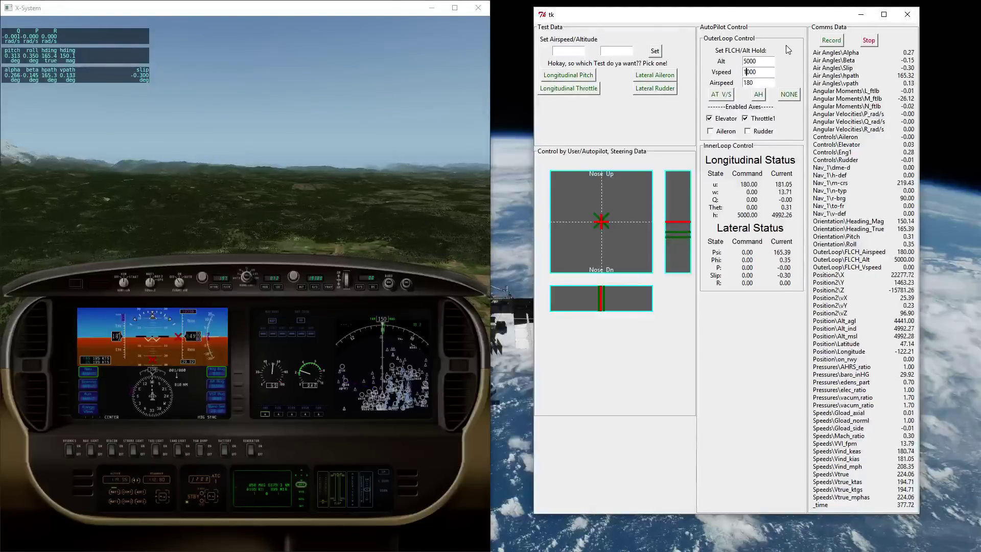
pyautogui.click(746, 61)
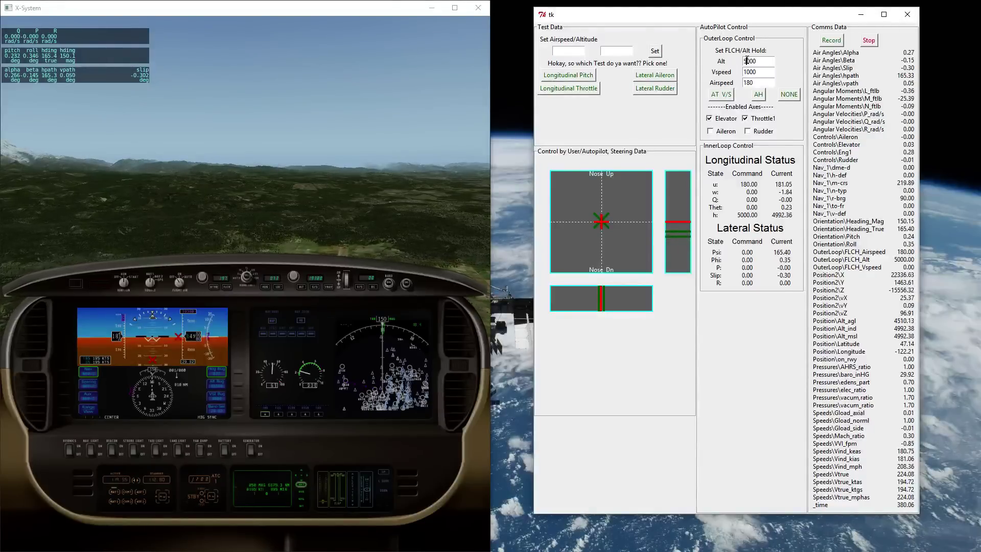
pyautogui.click(726, 95)
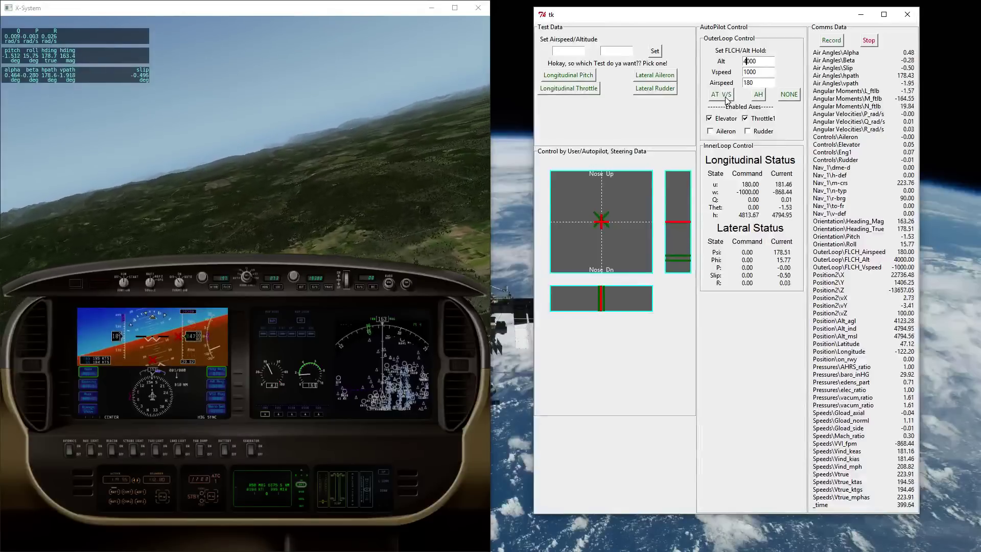
# Step: Set the target vertical speed to 1500 and apply it to the descent with the AT V/S mode
pyautogui.click(727, 100)
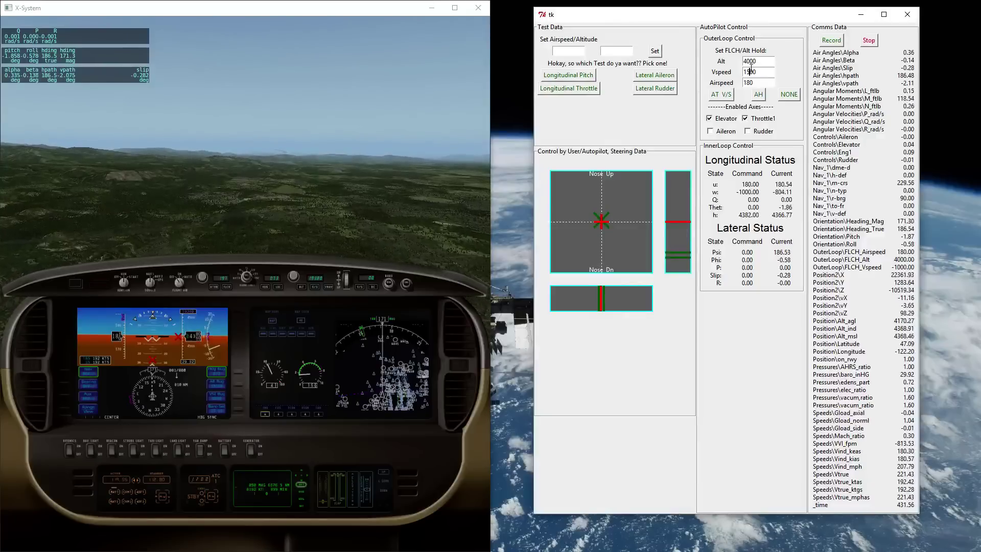
pyautogui.click(721, 96)
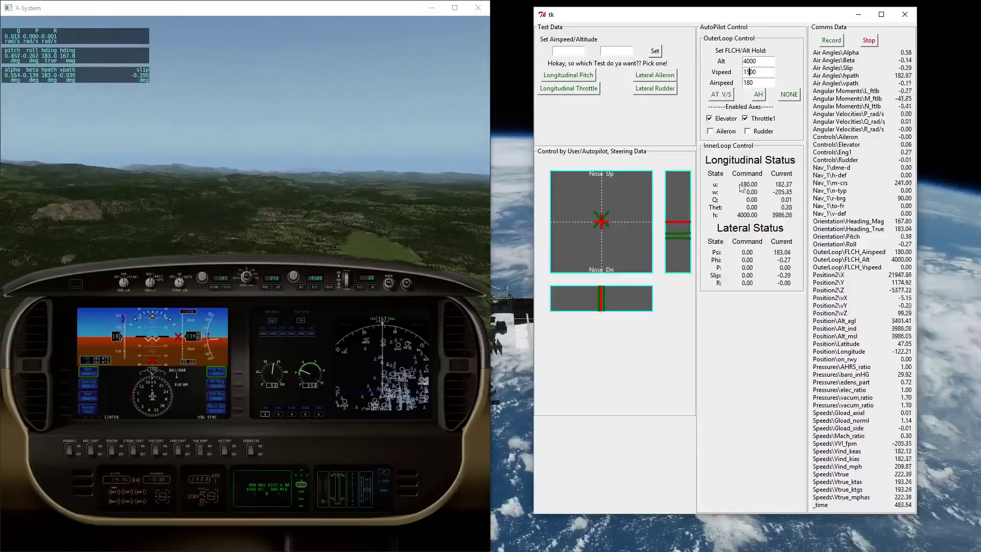
# Step: Stop the flight data recording and close the autopilot control window
pyautogui.click(869, 41)
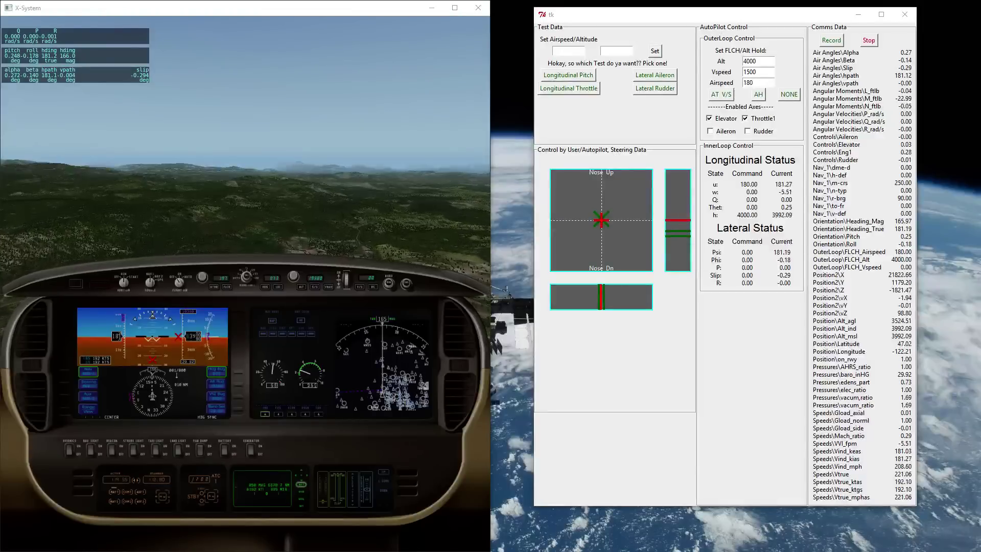
pyautogui.hotkey('alt', 'F4')
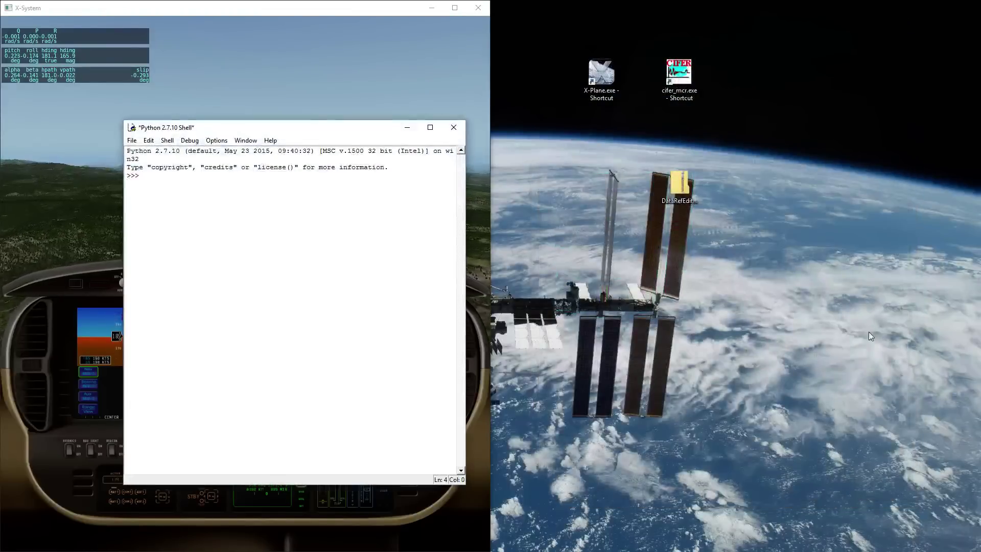
# Step: Pause the X-Plane simulation, switch to the Python shell and move its window clear of the simulator
pyautogui.click(322, 55)
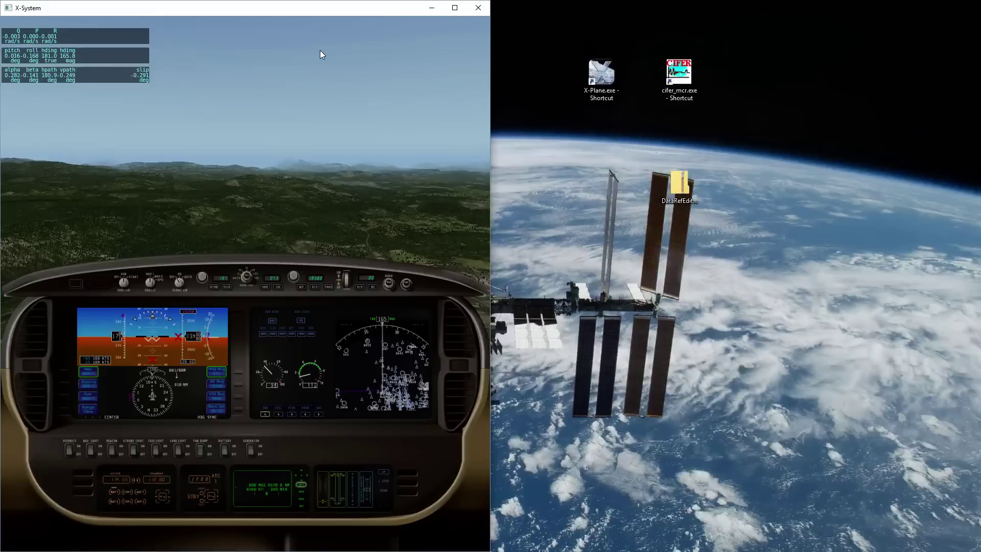
pyautogui.press('p')
pyautogui.hotkey('alt', 'Tab')
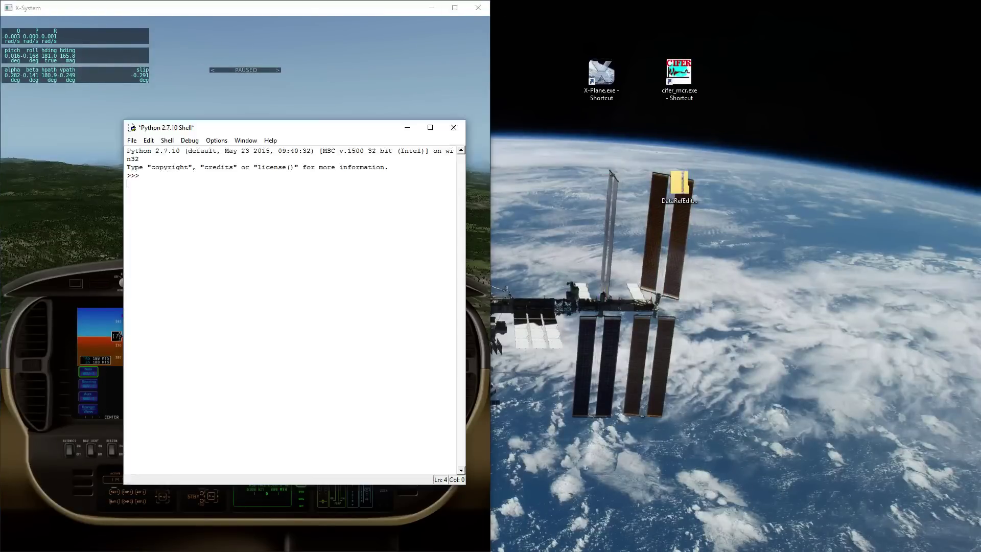
pyautogui.moveTo(344, 128); pyautogui.dragTo(824, 109)
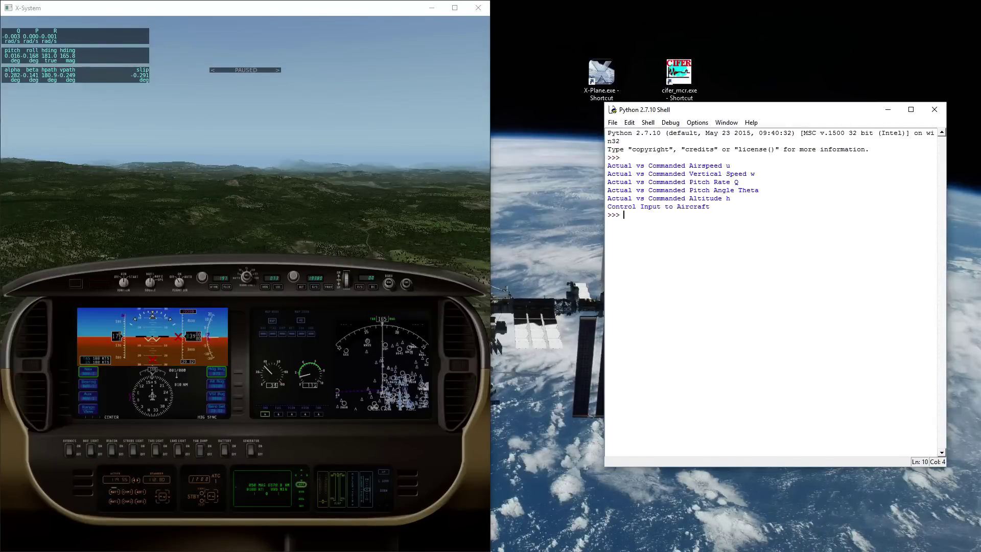
# Step: Switch to Long_Mode.pdf in Adobe Acrobat and dock its window beside the simulator
pyautogui.hotkey('alt', 'Tab')
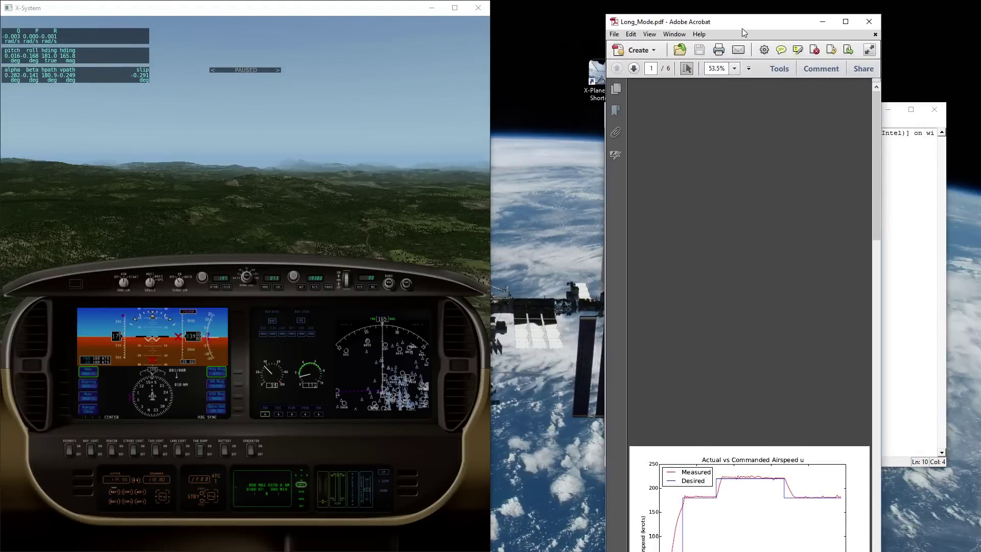
pyautogui.press('super+Right')
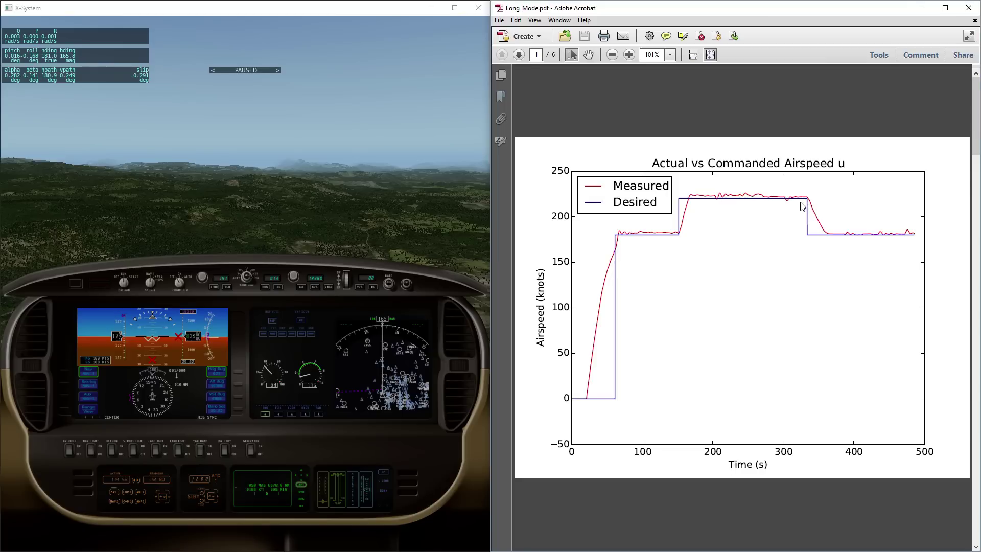
# Step: Examine the Long_Mode.pdf plots of vertical speed, pitch rate, pitch angle, altitude and control input against their commanded values
pyautogui.scroll(-1, 740, 207)
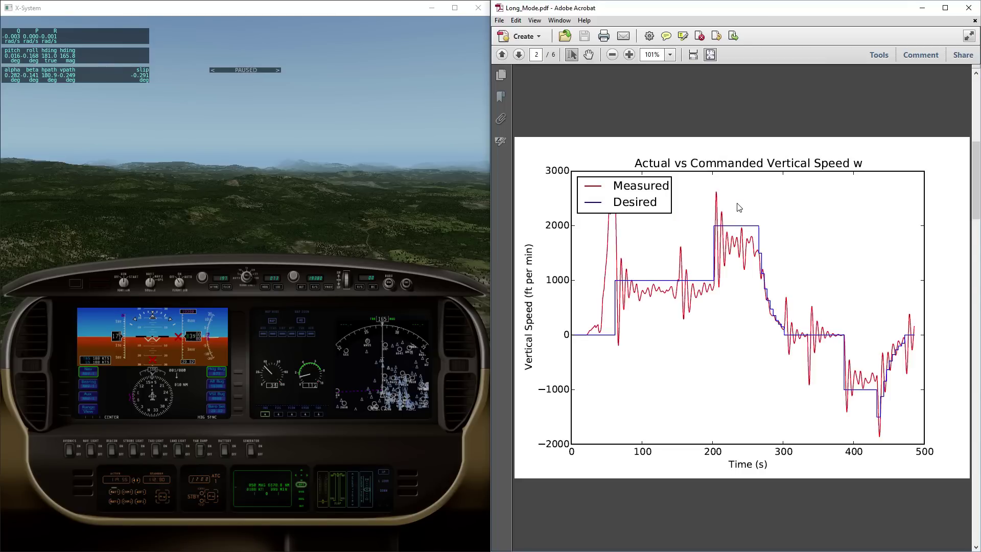
pyautogui.scroll(-3, 739, 207)
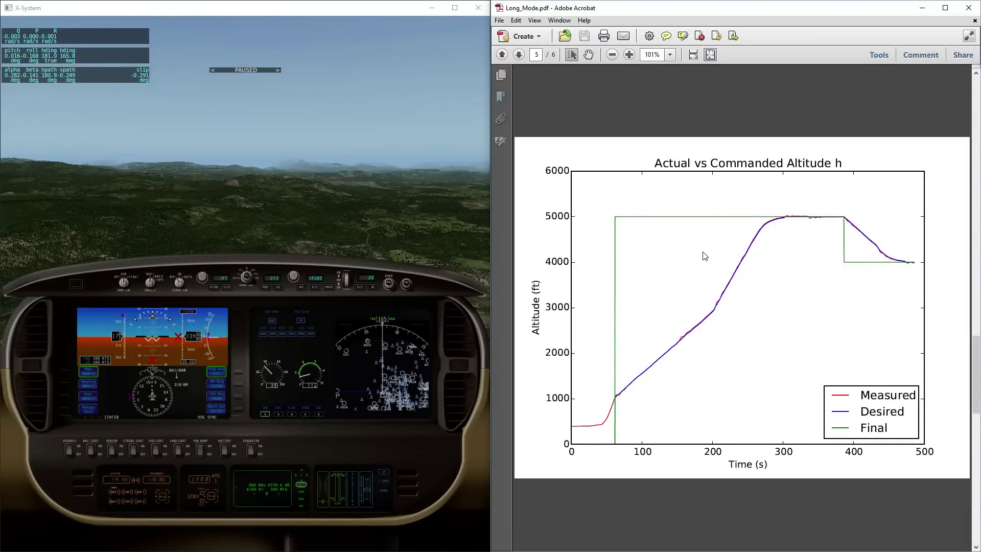
pyautogui.scroll(3, 701, 266)
pyautogui.scroll(6, 702, 268)
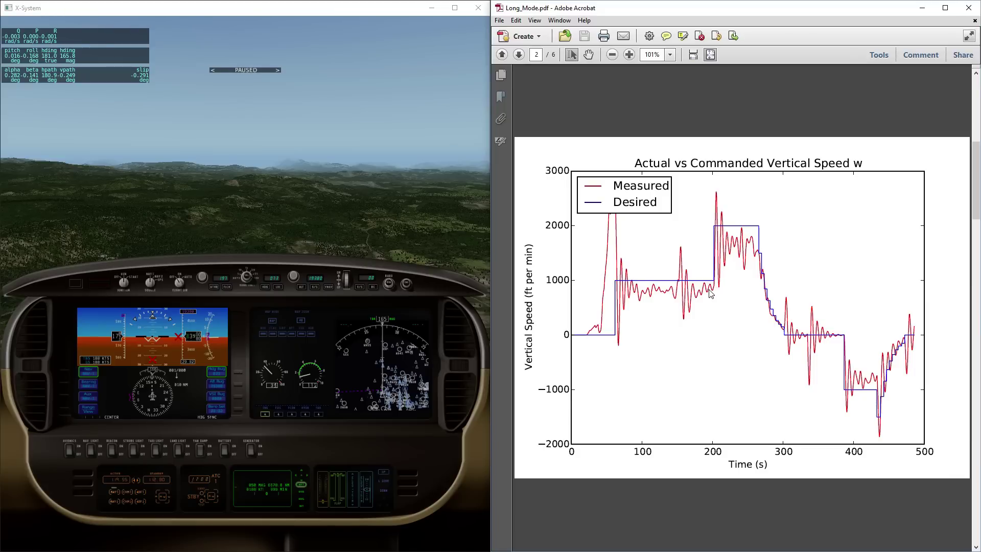
pyautogui.scroll(-1, 710, 293)
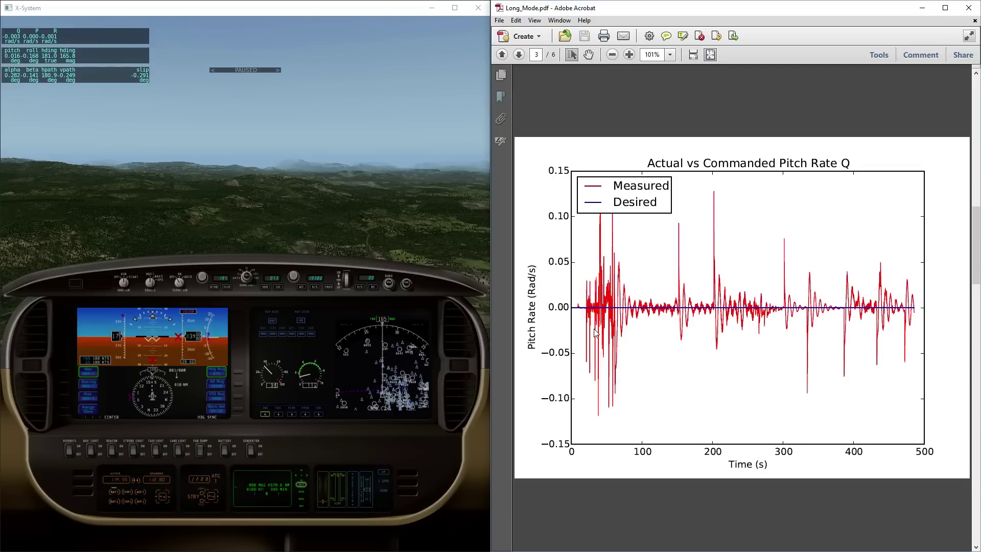
pyautogui.scroll(-1, 810, 324)
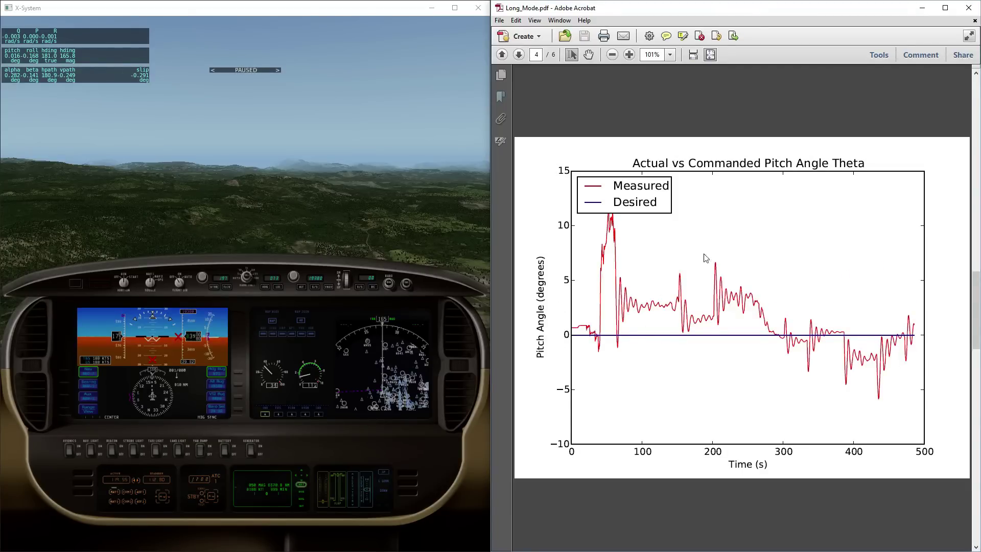
pyautogui.scroll(-2, 757, 187)
pyautogui.scroll(-2, 757, 191)
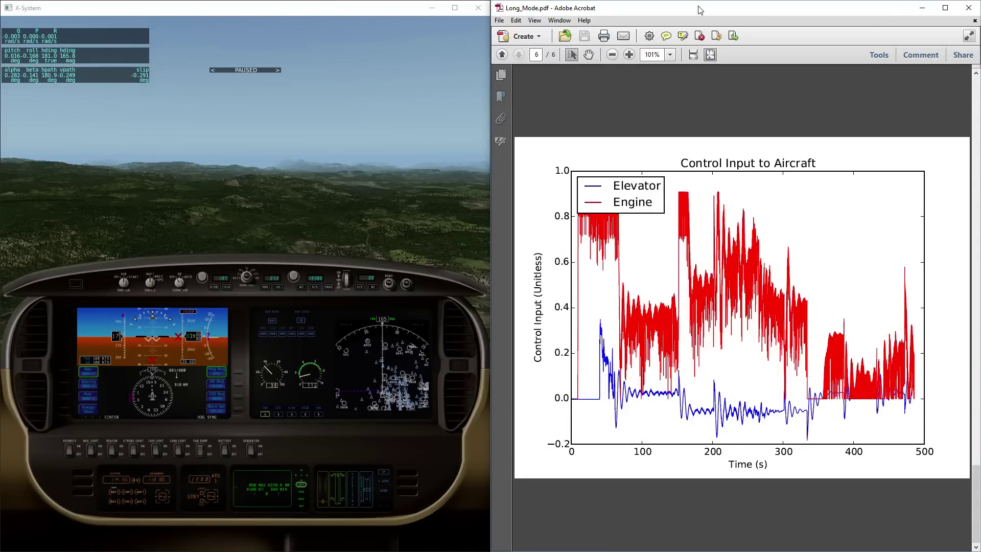
# Step: Undock the Long_Mode.pdf window and move it clear of the Python shell
pyautogui.moveTo(701, 8); pyautogui.dragTo(421, 48)
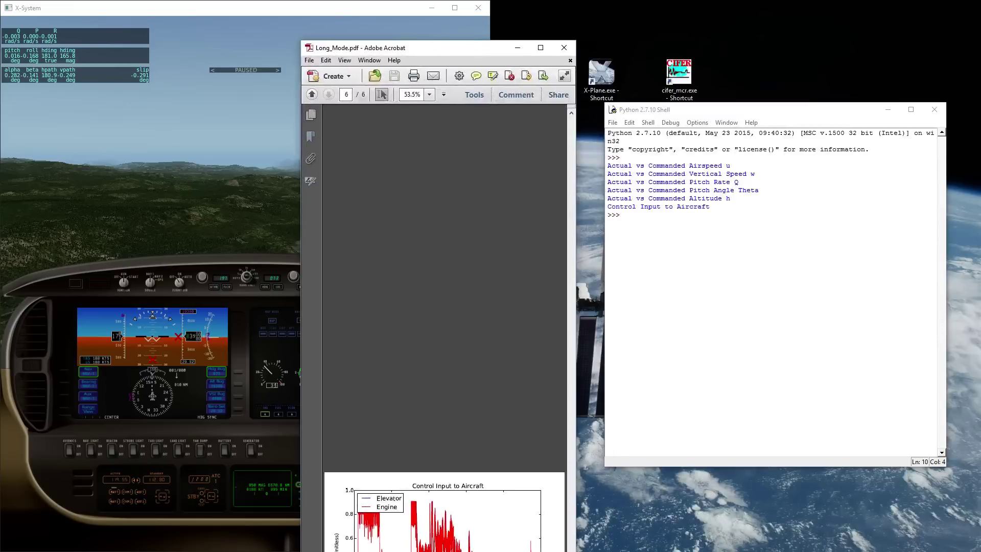